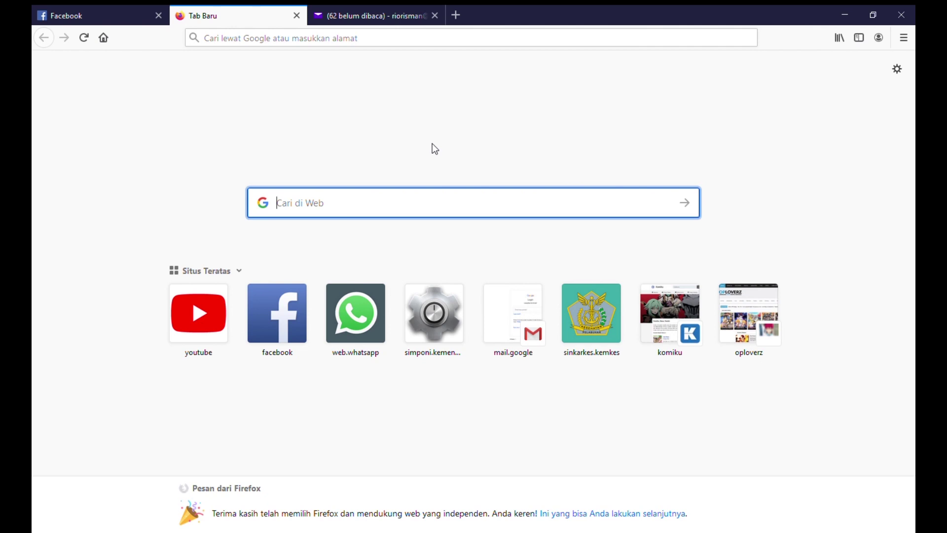
# Step: Search Google for 'simponi kemenkeu' and open the official SIMPONI (Kemenkeu) result
pyautogui.write('simp')
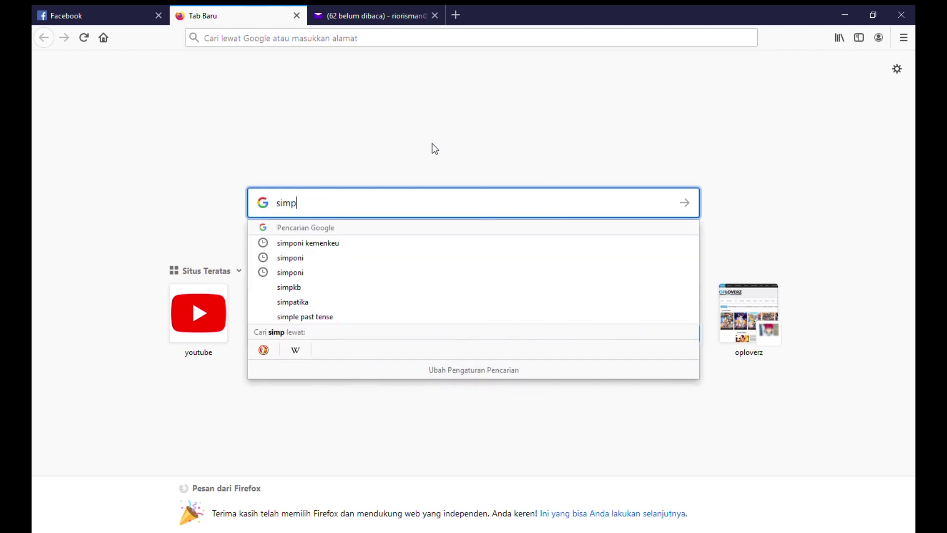
pyautogui.write('oni kemenk')
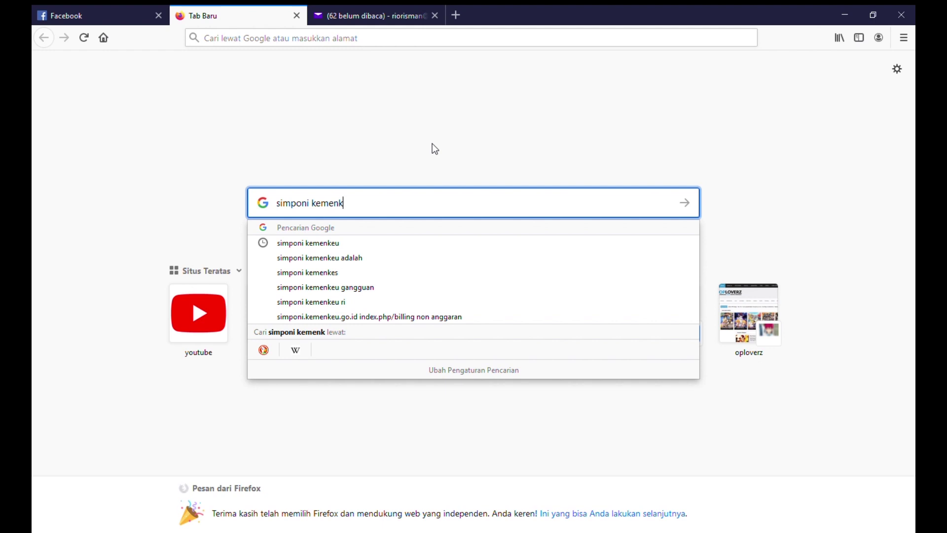
pyautogui.write('eu')
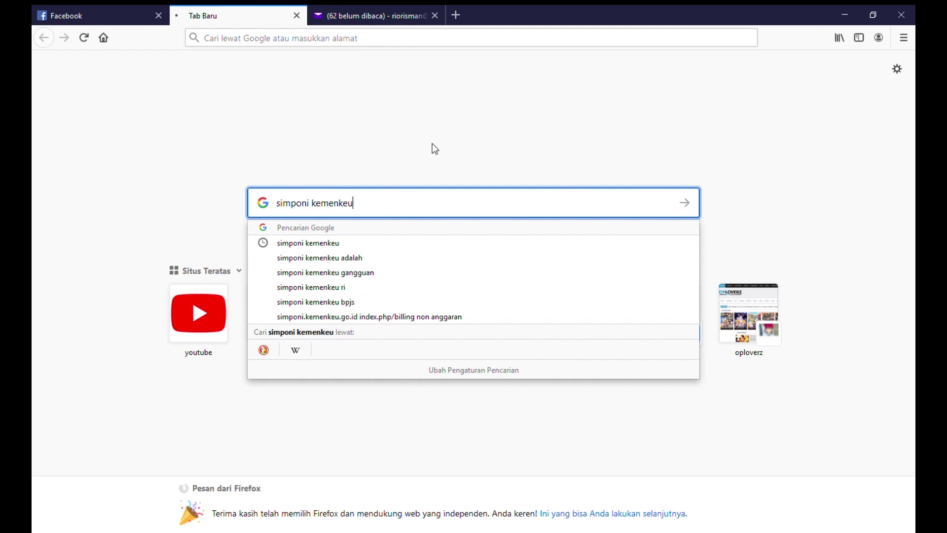
pyautogui.press('Return')
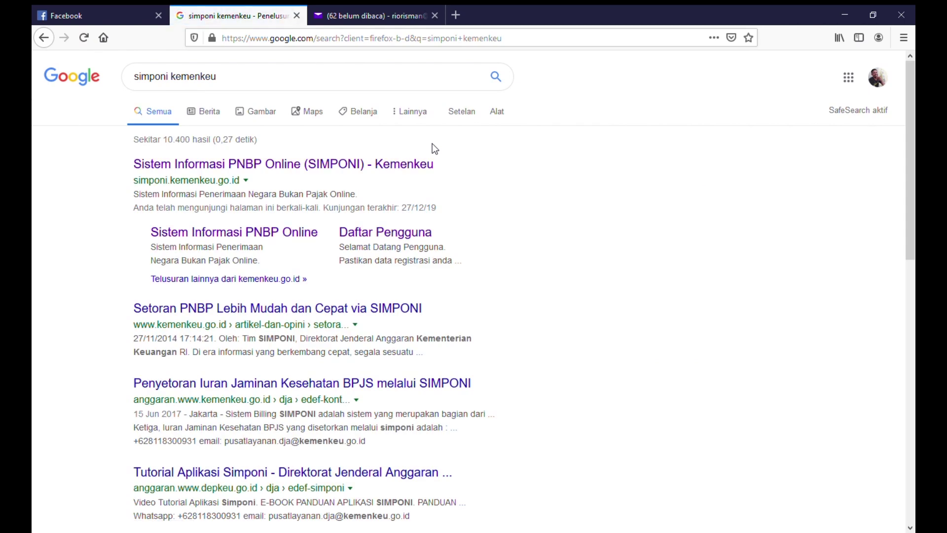
pyautogui.click(222, 168)
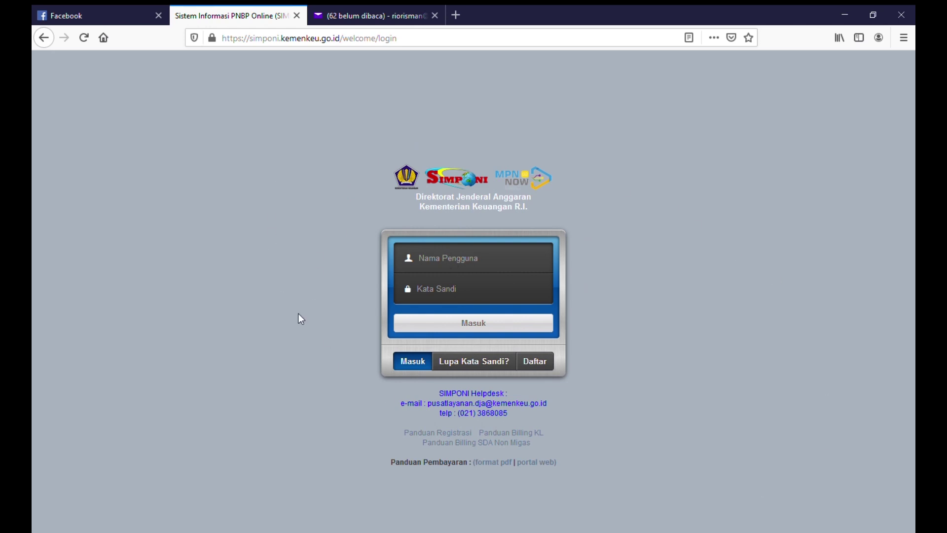
# Step: Switch the login box to Daftar and open the Daftar Pengguna registration form
pyautogui.click(542, 365)
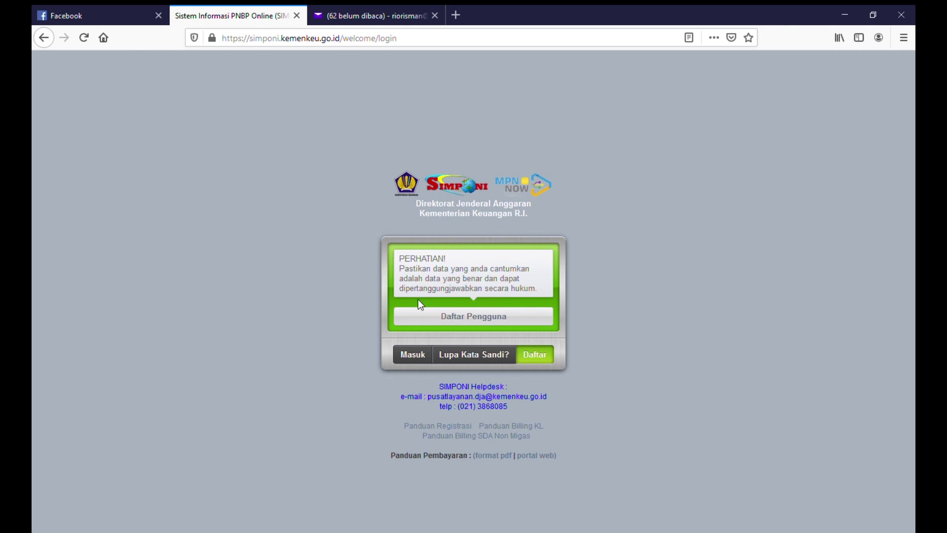
pyautogui.click(505, 320)
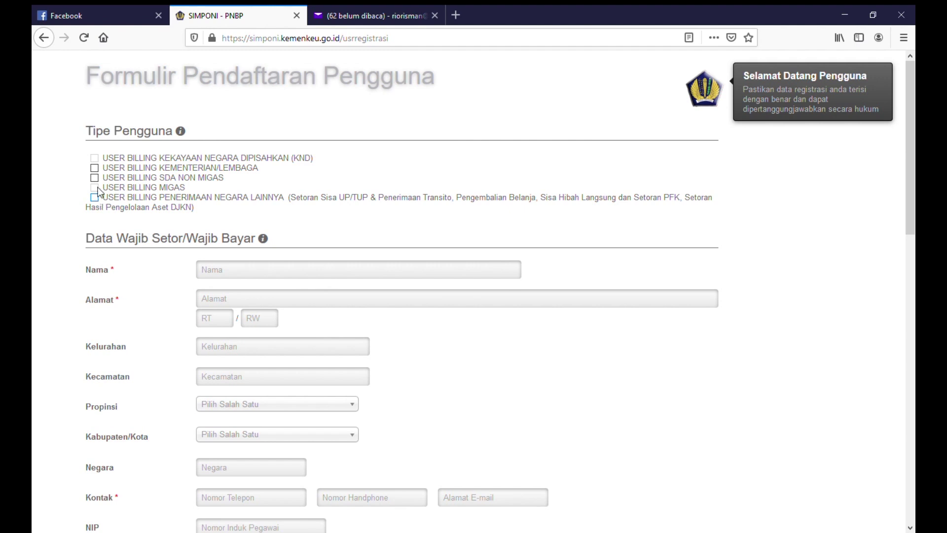
# Step: Tick the Kementerian/Lembaga user type and enter the applicant's full name
pyautogui.click(95, 170)
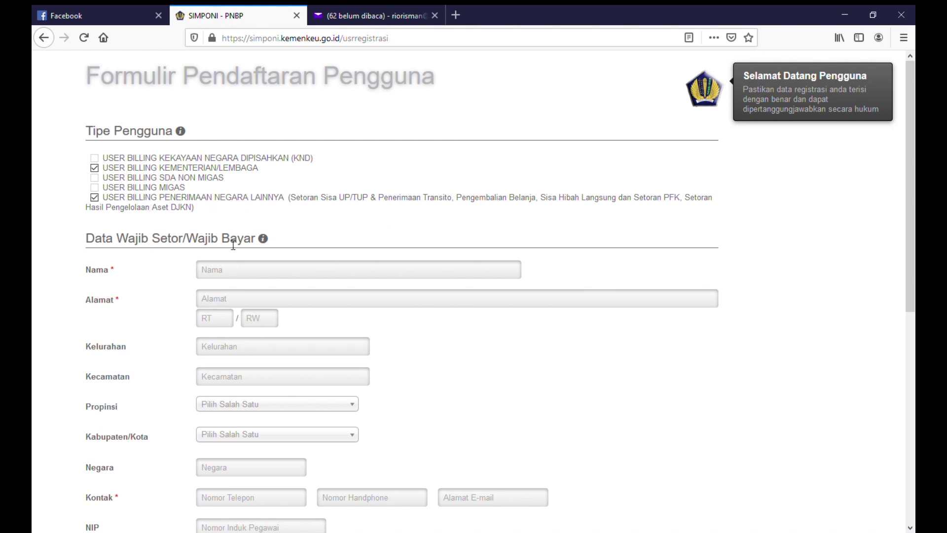
pyautogui.scroll(-2, 244, 260)
pyautogui.scroll(-2, 244, 260)
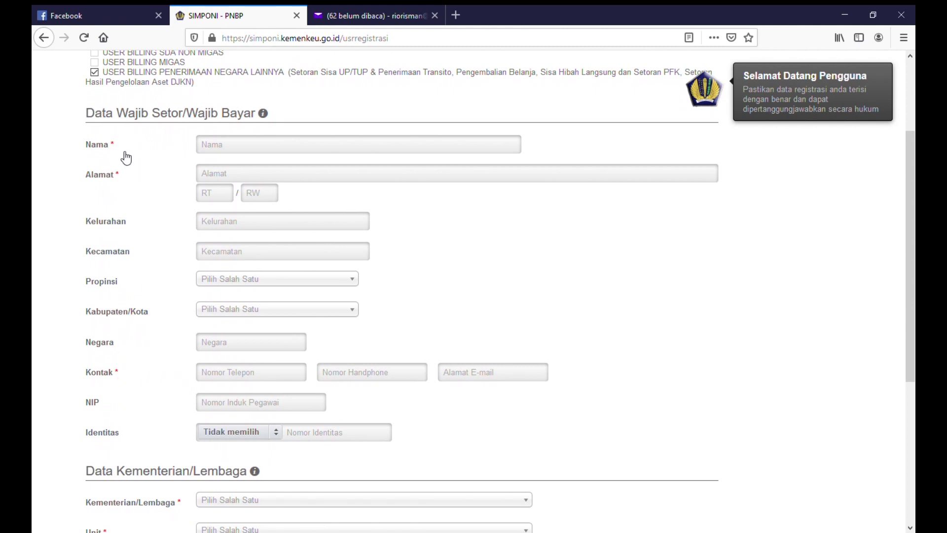
pyautogui.click(223, 151)
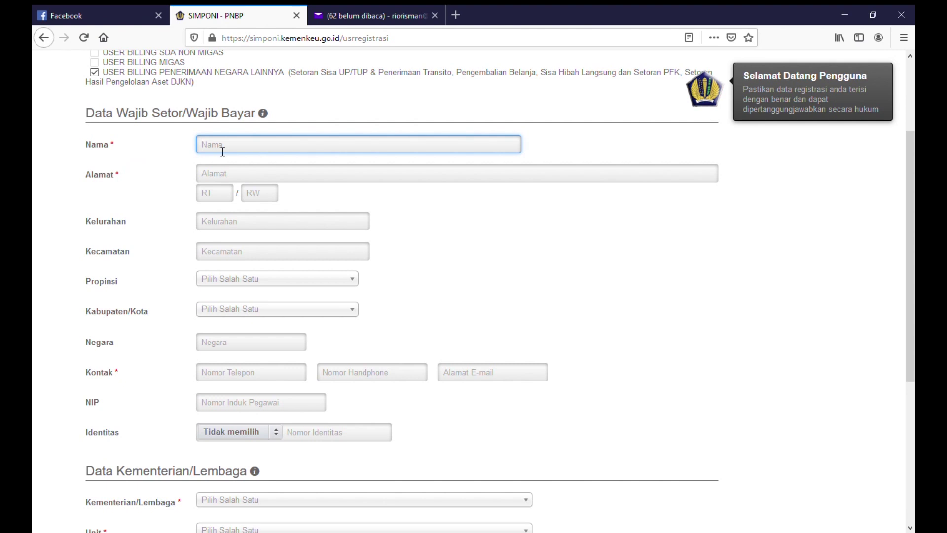
# Step: Fill in the applicant's street address, RT, RW, kelurahan and kecamatan
pyautogui.click(236, 172)
pyautogui.click(222, 206)
pyautogui.write('02')
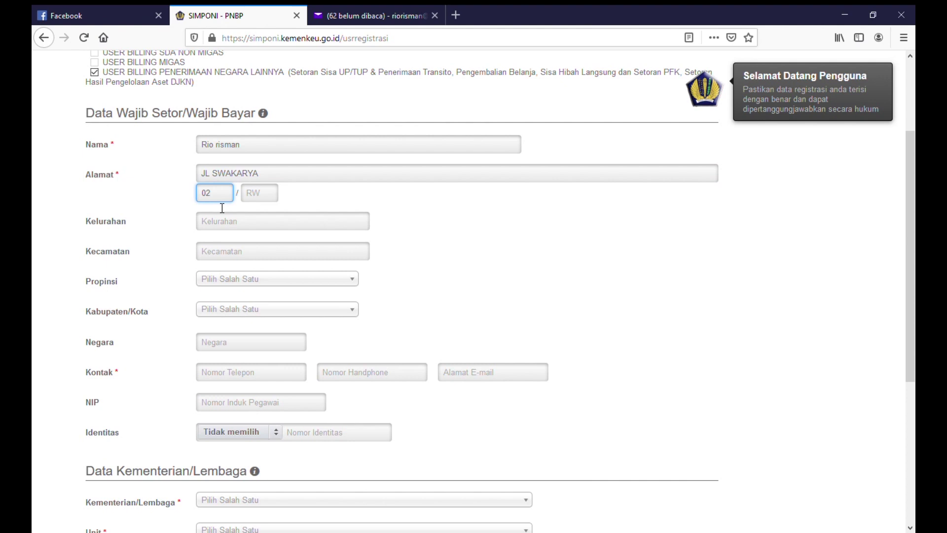
pyautogui.click(268, 201)
pyautogui.write('05')
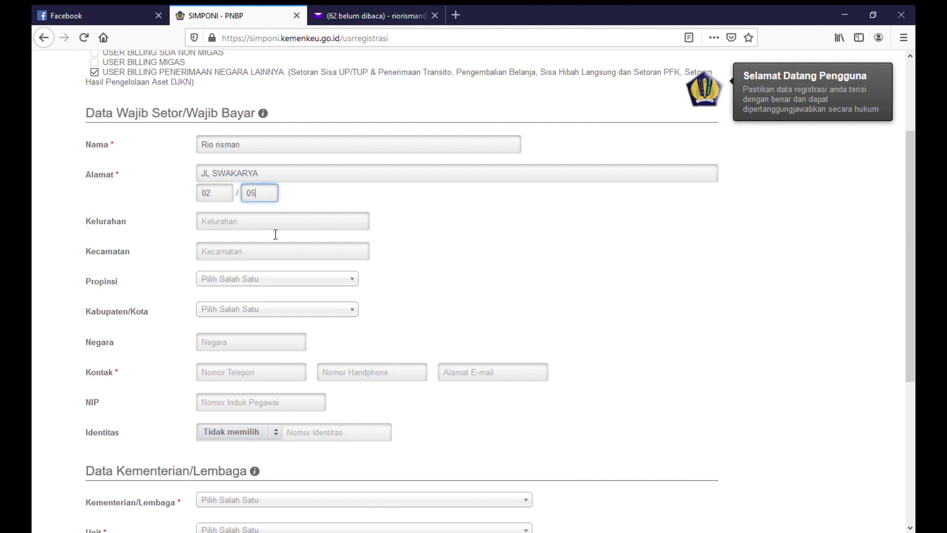
pyautogui.click(276, 234)
pyautogui.write('TU')
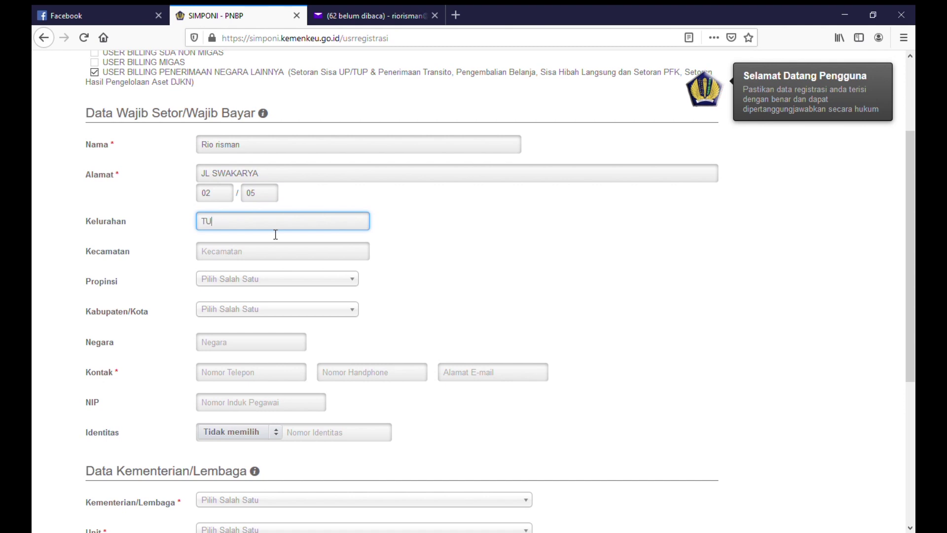
pyautogui.write('AH KARYA')
pyautogui.click(274, 261)
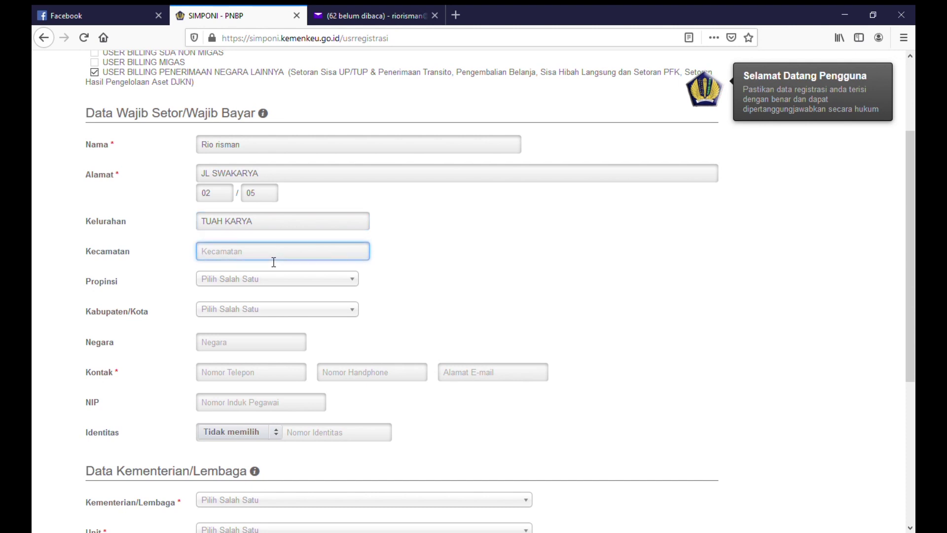
pyautogui.write('TAMPAN')
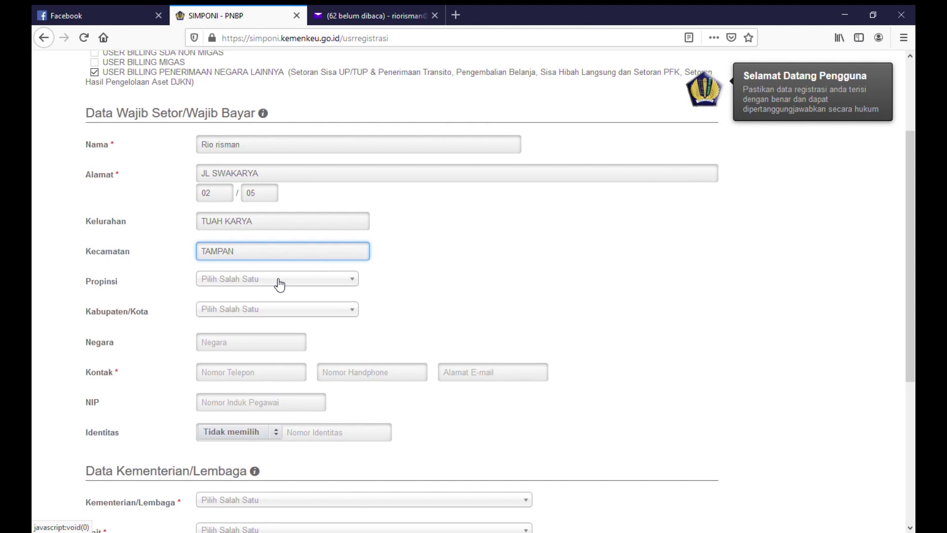
# Step: Set province 09 - RIAU, city 51 - KOTA PEKANBARU and country INDONESIA
pyautogui.click(279, 284)
pyautogui.write('RI')
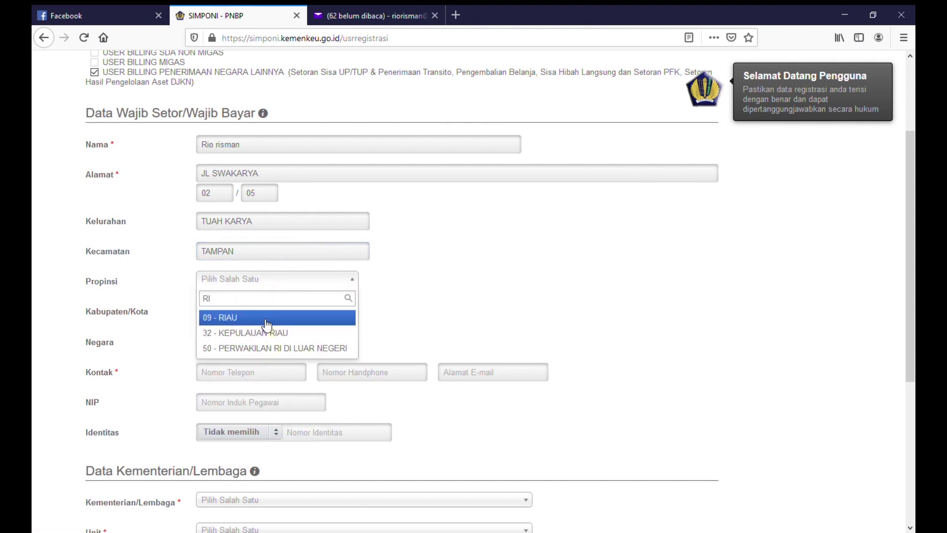
pyautogui.click(266, 324)
pyautogui.click(258, 314)
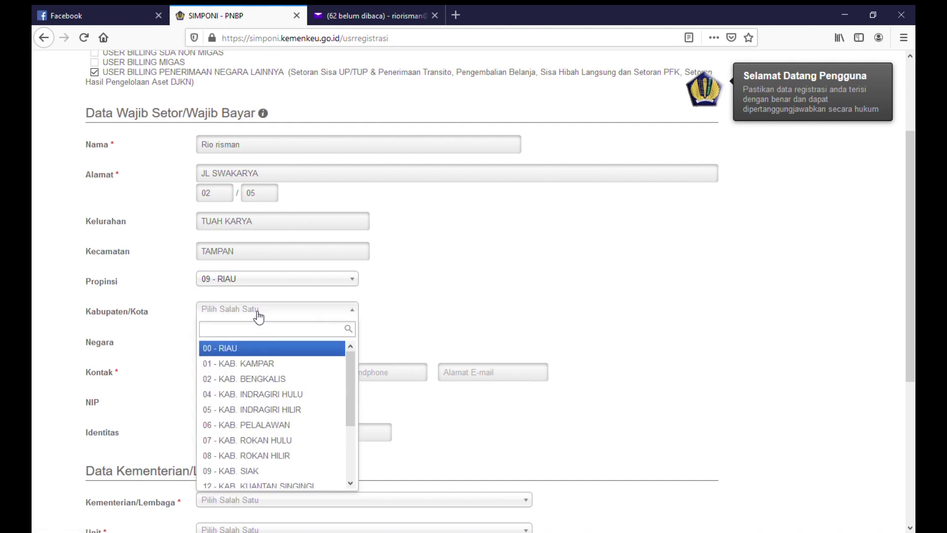
pyautogui.write('KO')
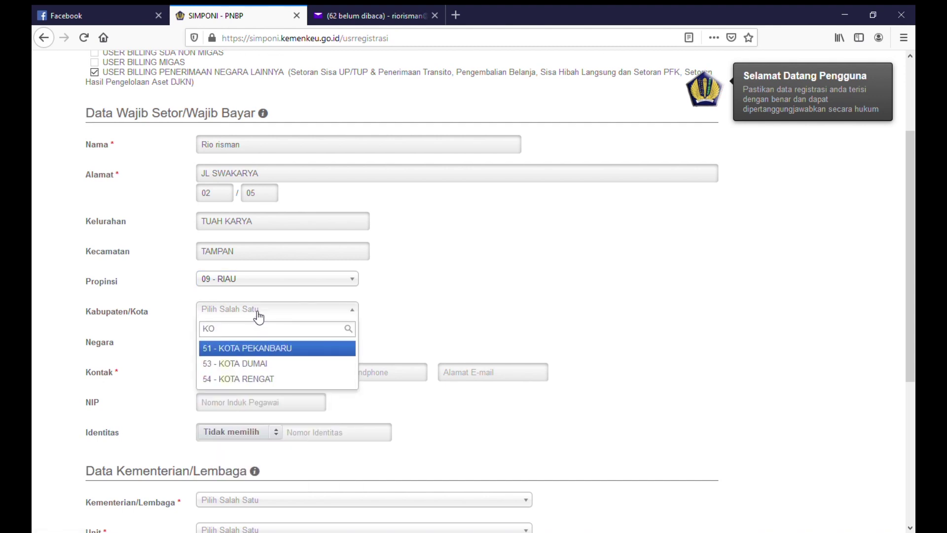
pyautogui.click(258, 352)
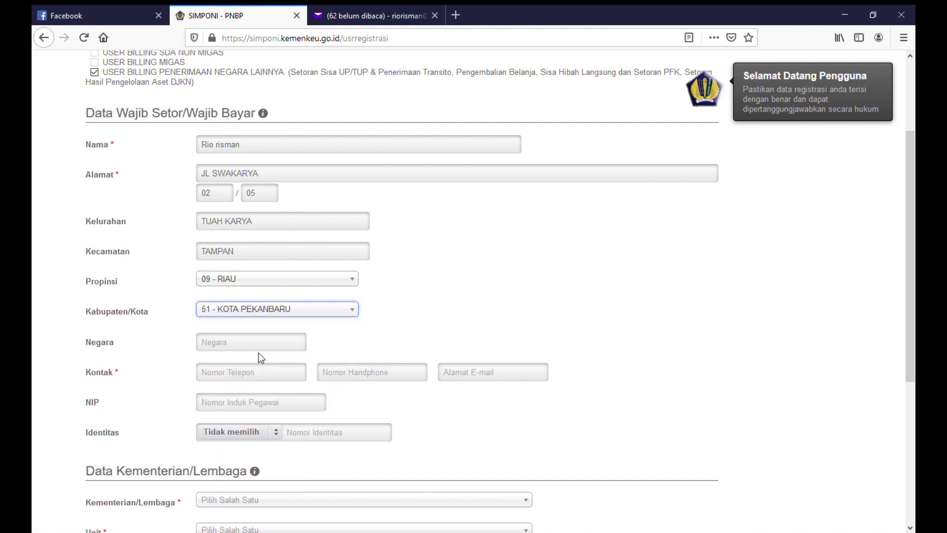
pyautogui.click(253, 351)
pyautogui.write('INDONESIA')
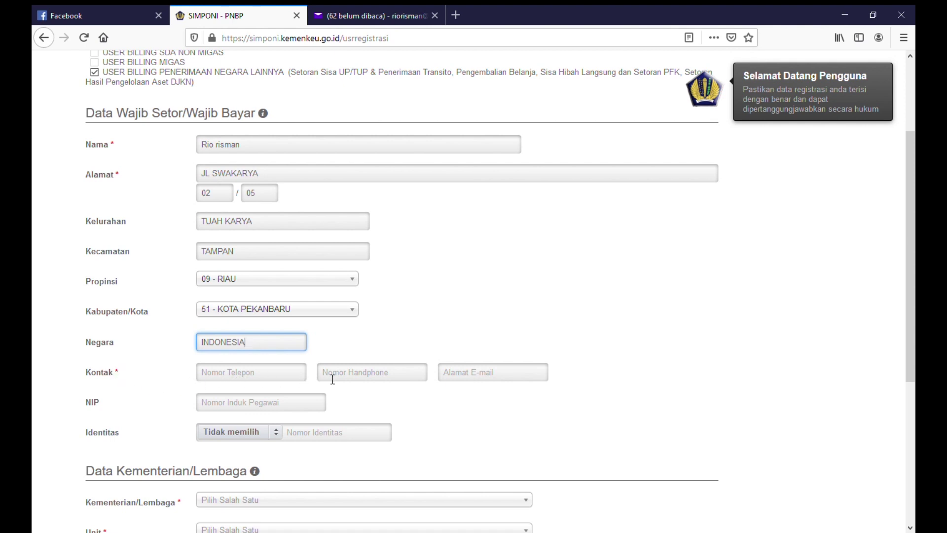
# Step: Enter the applicant's e-mail address in the contact field using the autocomplete suggestion
pyautogui.click(453, 377)
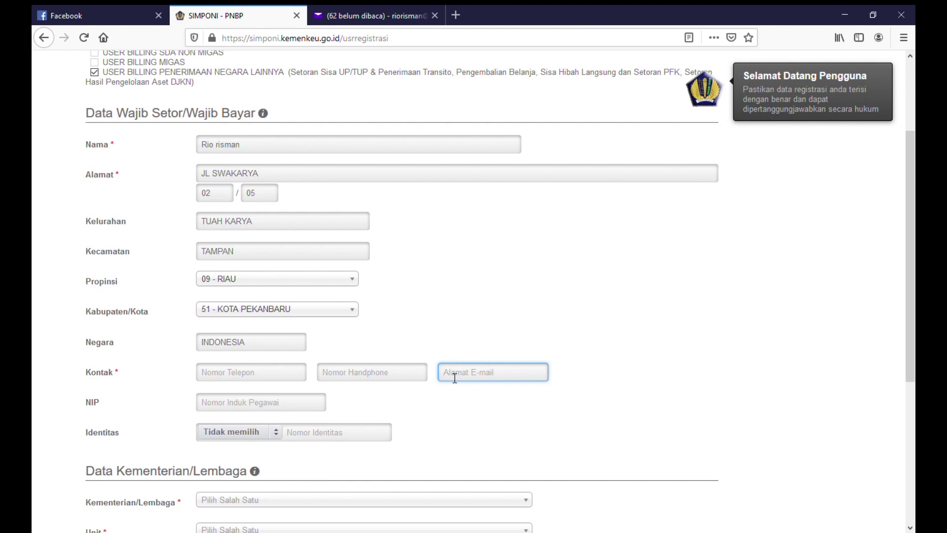
pyautogui.write('rio')
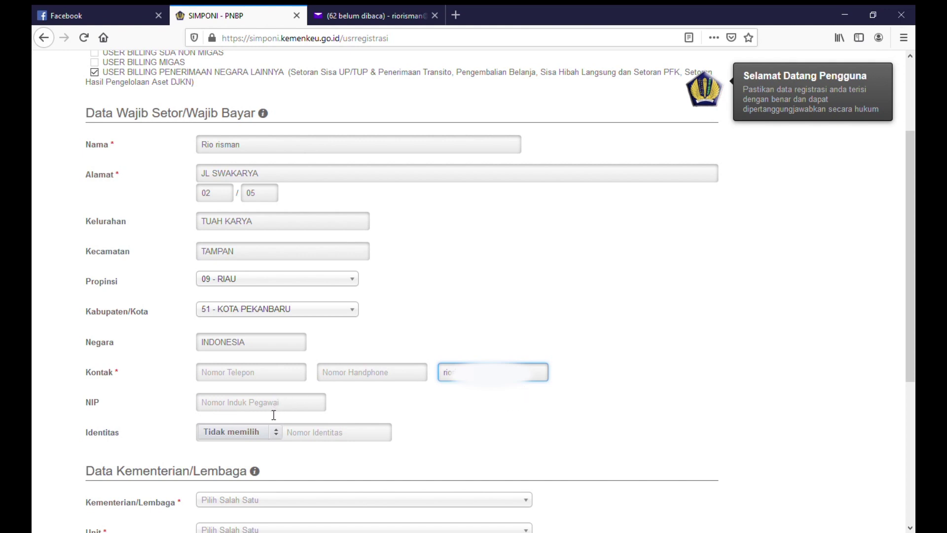
pyautogui.press('Down')
pyautogui.press('Return')
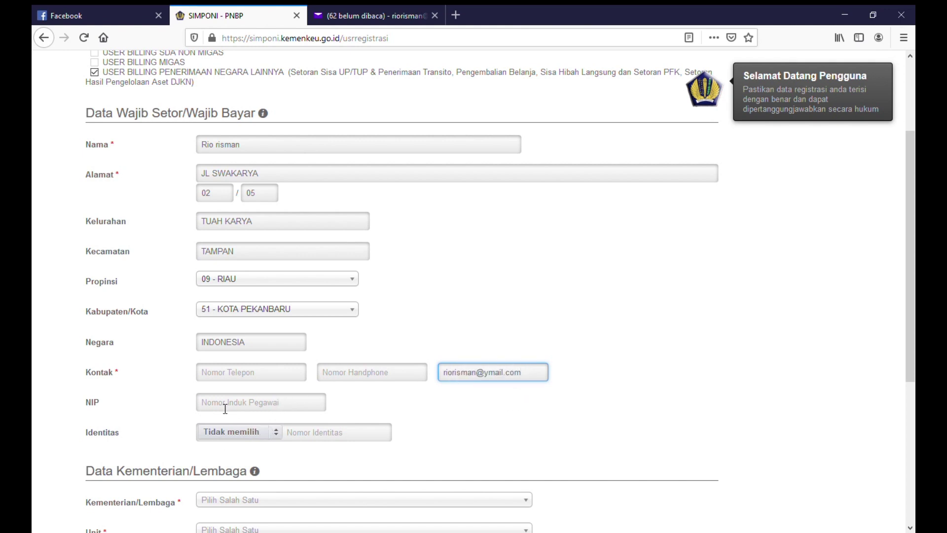
pyautogui.scroll(-4, 222, 421)
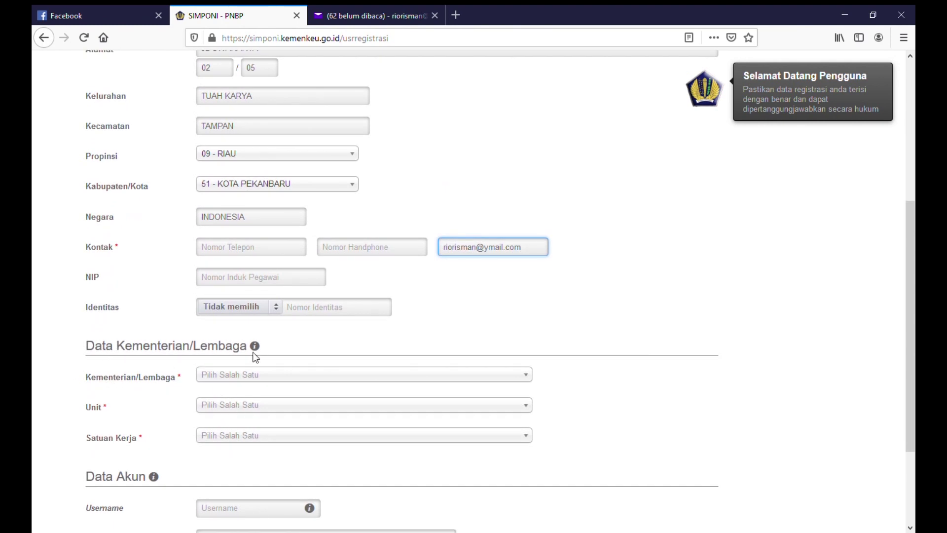
# Step: Choose ministry 024 - Kementerian Kesehatan and unit 05 - Ditjen Pencegahan dan Pengendalian Penyakit
pyautogui.click(346, 376)
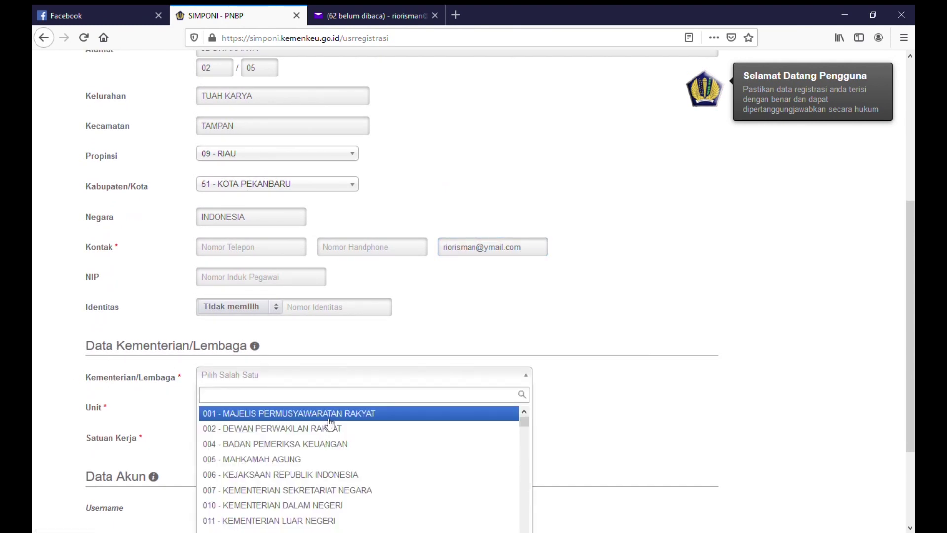
pyautogui.scroll(-1, 329, 429)
pyautogui.scroll(-2, 334, 444)
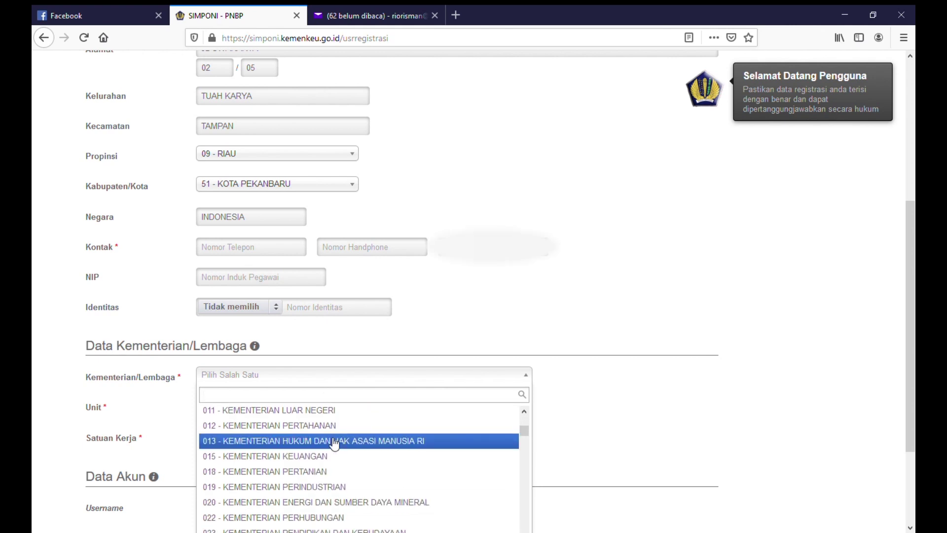
pyautogui.scroll(-1, 334, 443)
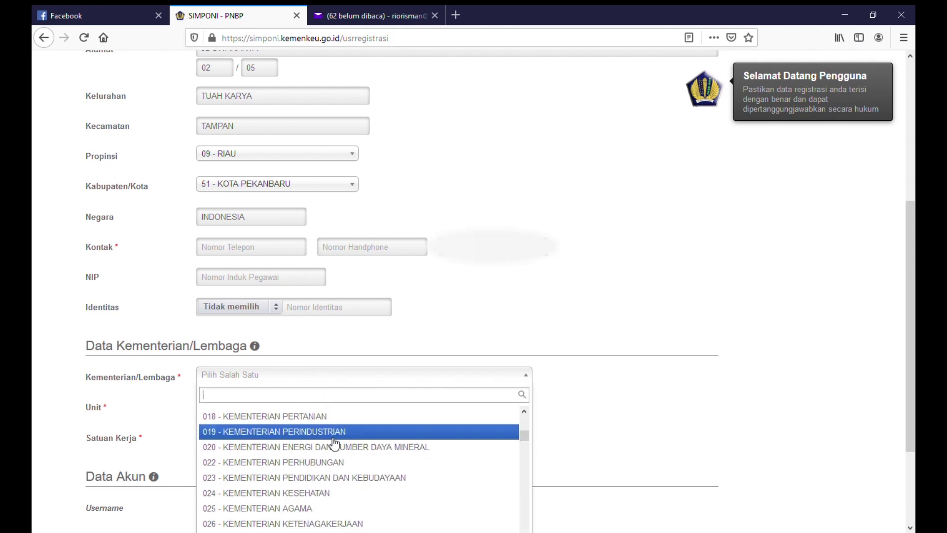
pyautogui.click(315, 491)
pyautogui.click(250, 408)
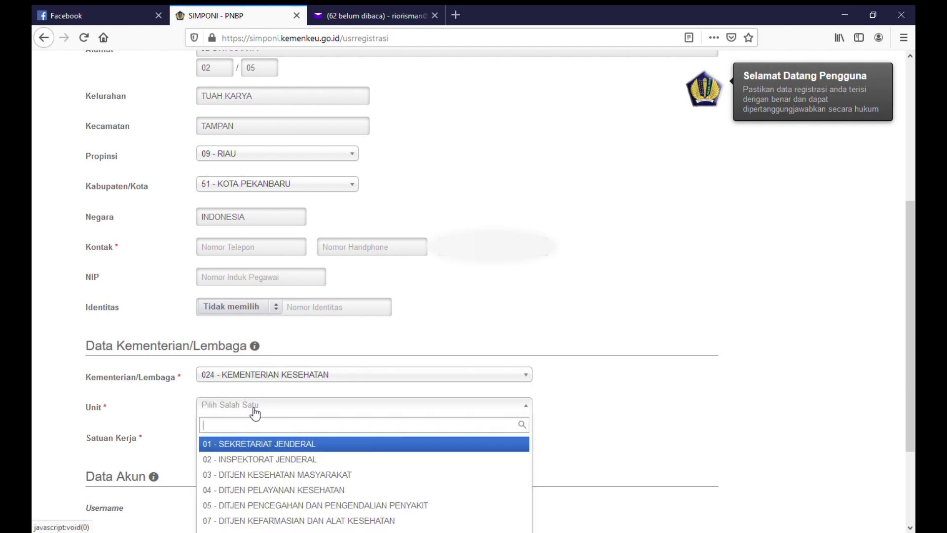
pyautogui.scroll(-2, 385, 478)
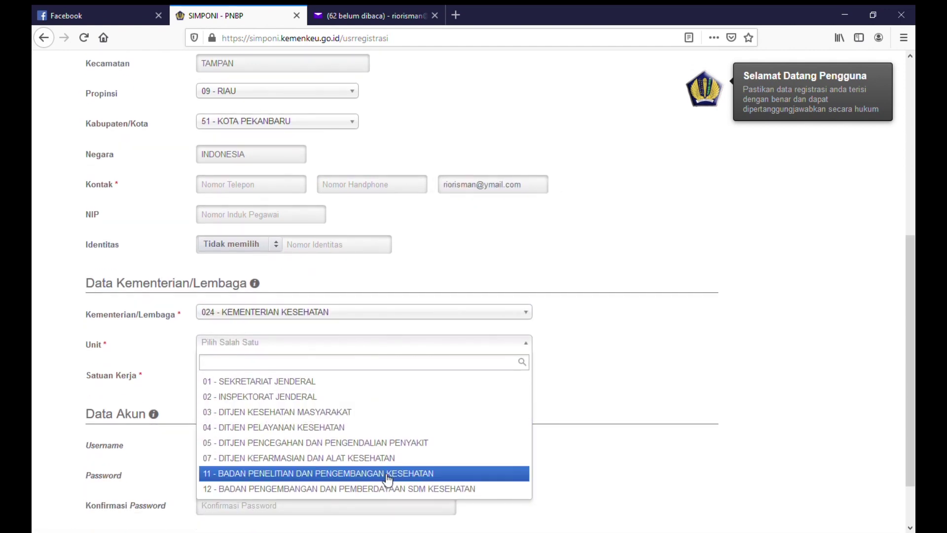
pyautogui.click(340, 443)
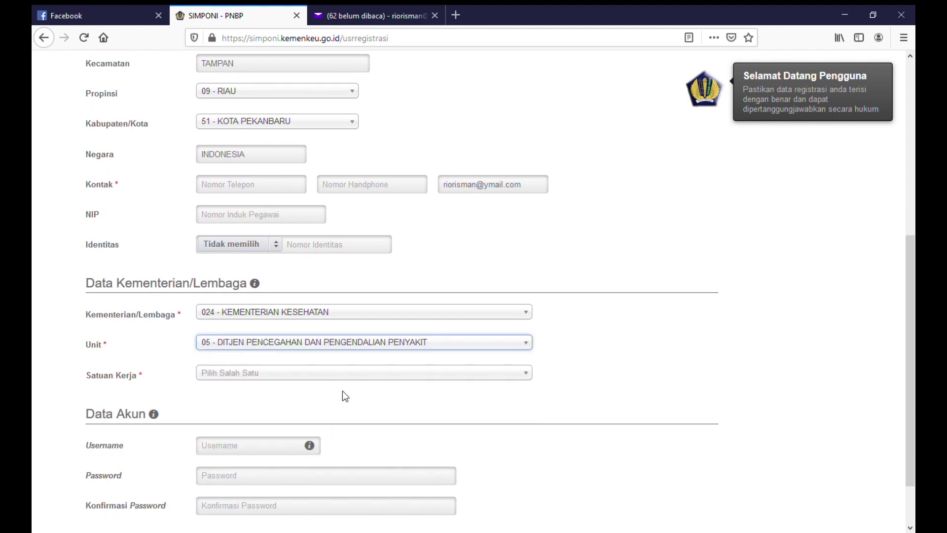
# Step: Search 'kan' and pick work unit 415913 Kantor Kesehatan Pelabuhan Kelas II Pekanbaru
pyautogui.click(359, 380)
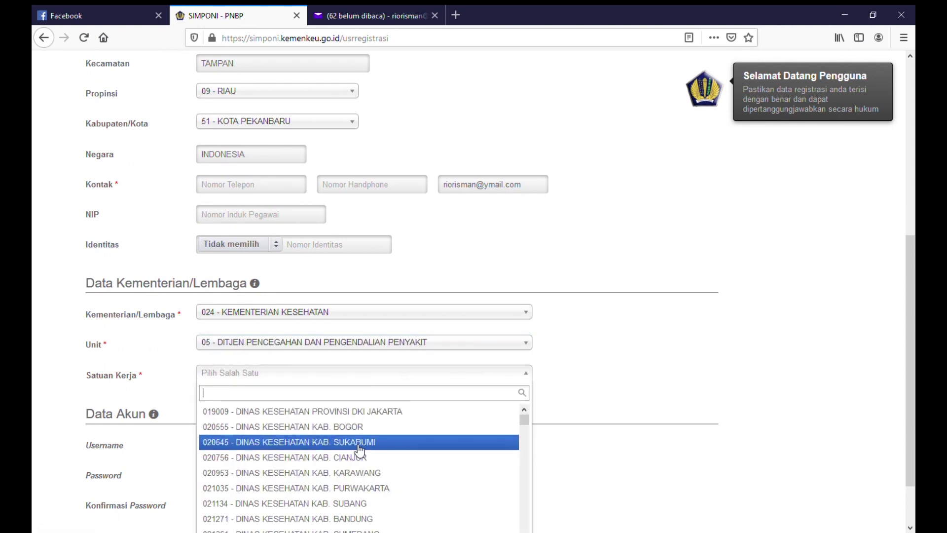
pyautogui.scroll(-3, 360, 446)
pyautogui.write('kan')
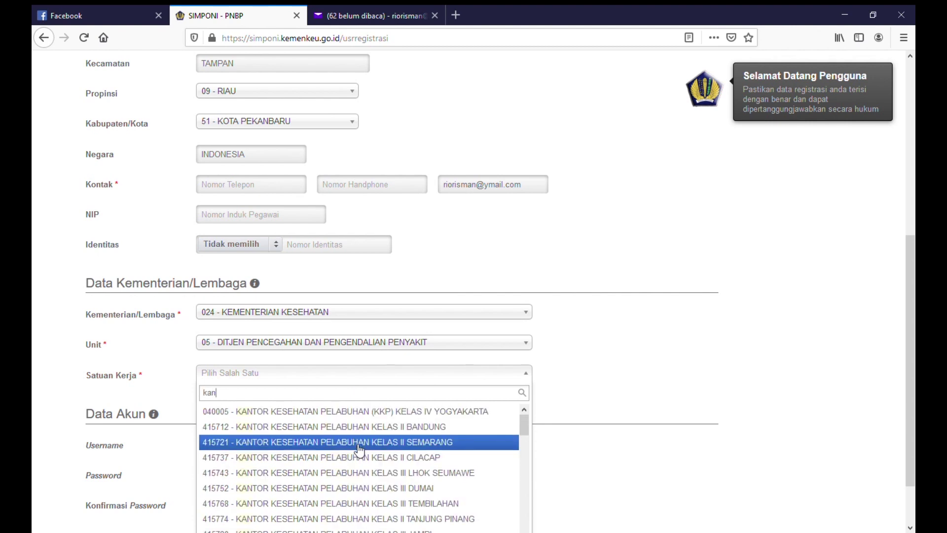
pyautogui.scroll(-1, 360, 450)
pyautogui.scroll(-6, 359, 450)
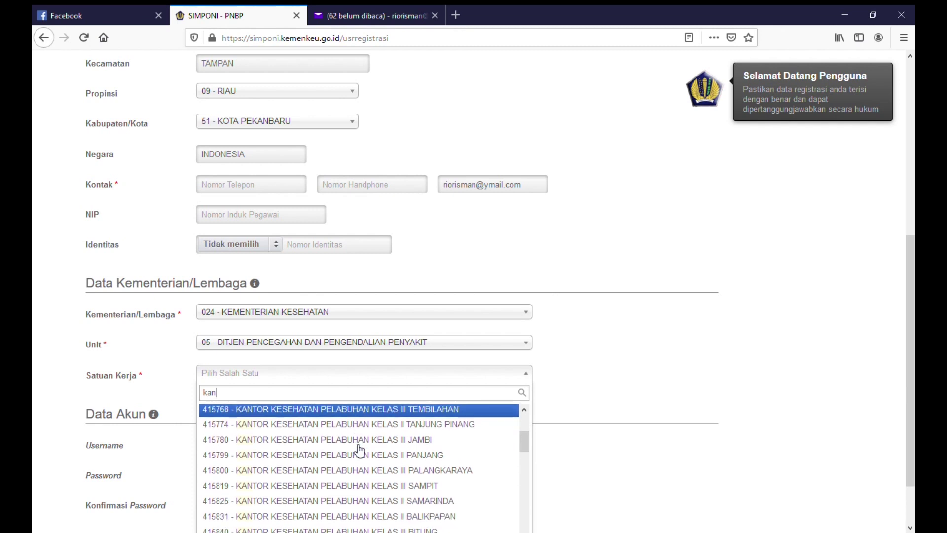
pyautogui.scroll(-5, 360, 449)
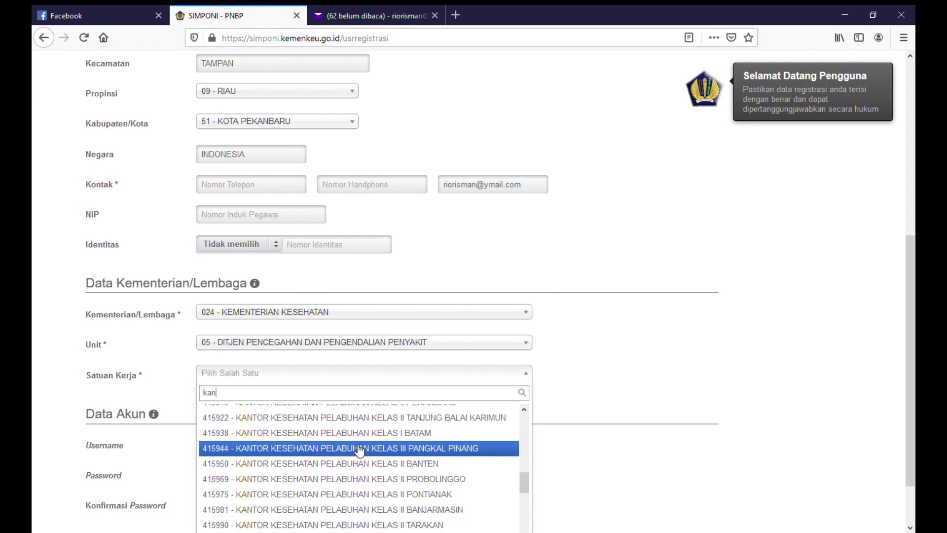
pyautogui.click(362, 457)
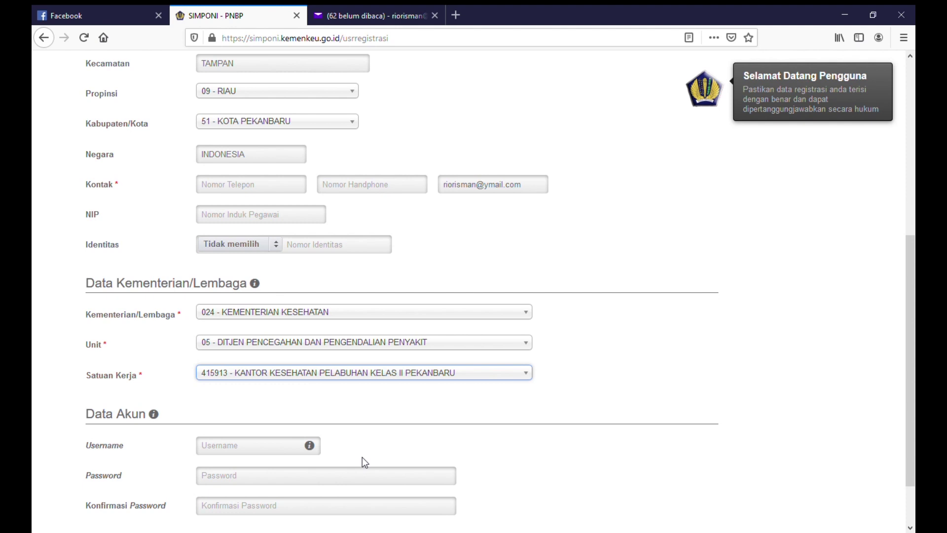
pyautogui.scroll(-2, 362, 462)
pyautogui.click(279, 393)
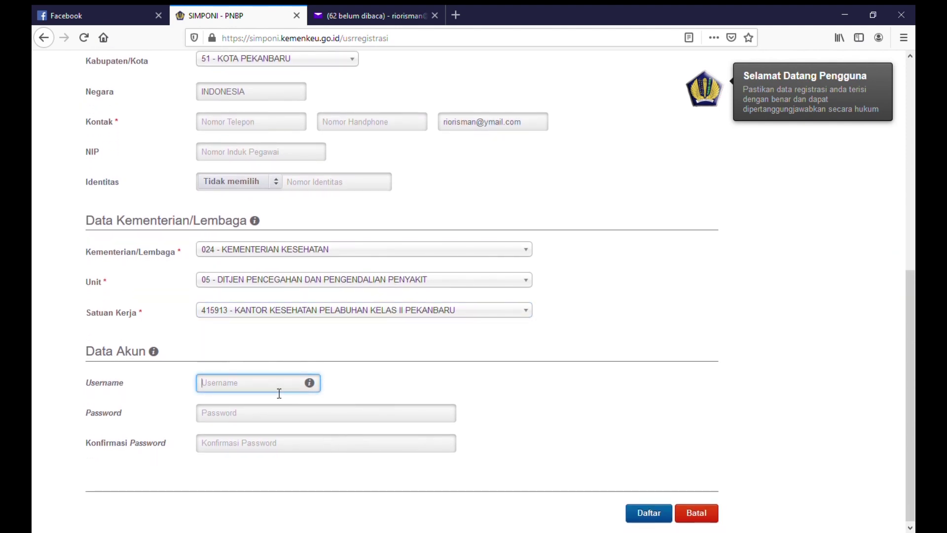
# Step: Enter the username and account password twice, submit with Daftar, and confirm the saved notice
pyautogui.click(363, 420)
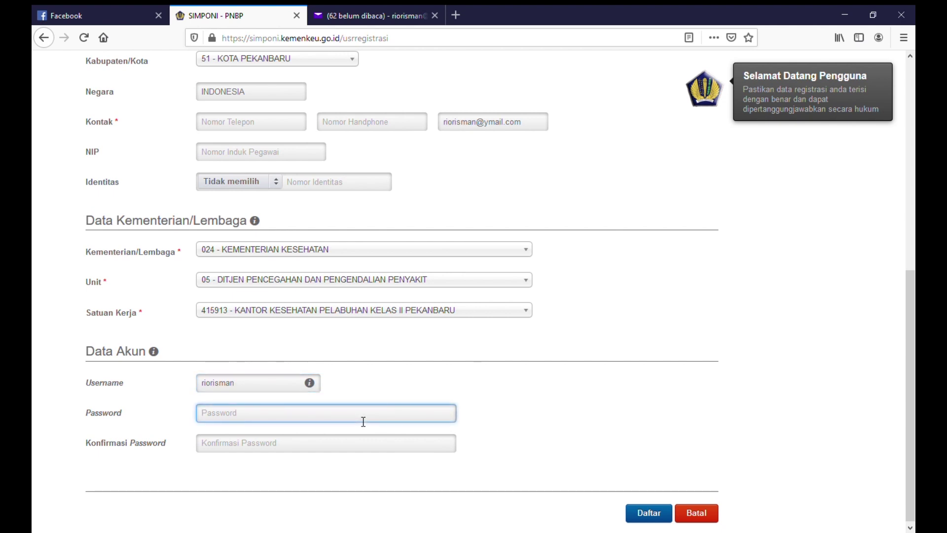
pyautogui.write('••••••')
pyautogui.click(333, 455)
pyautogui.write('••••••')
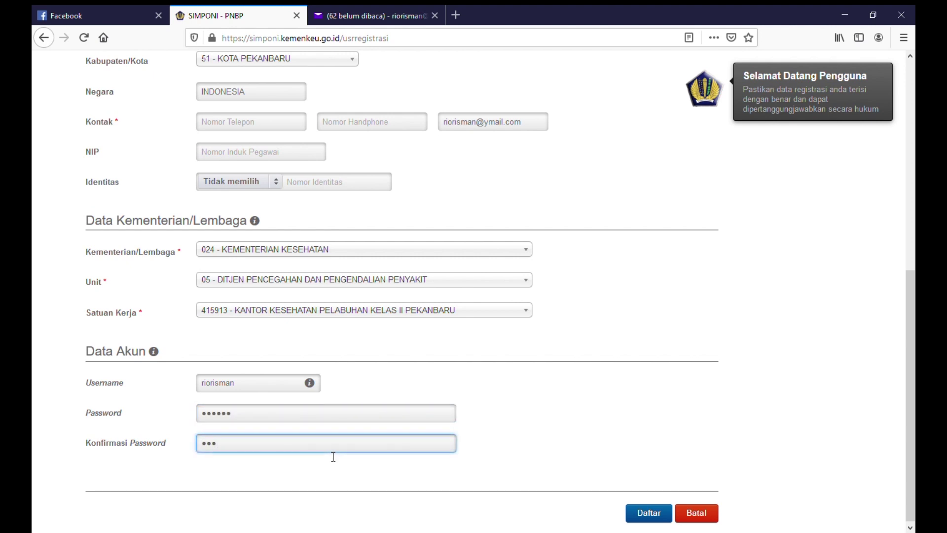
pyautogui.click(645, 516)
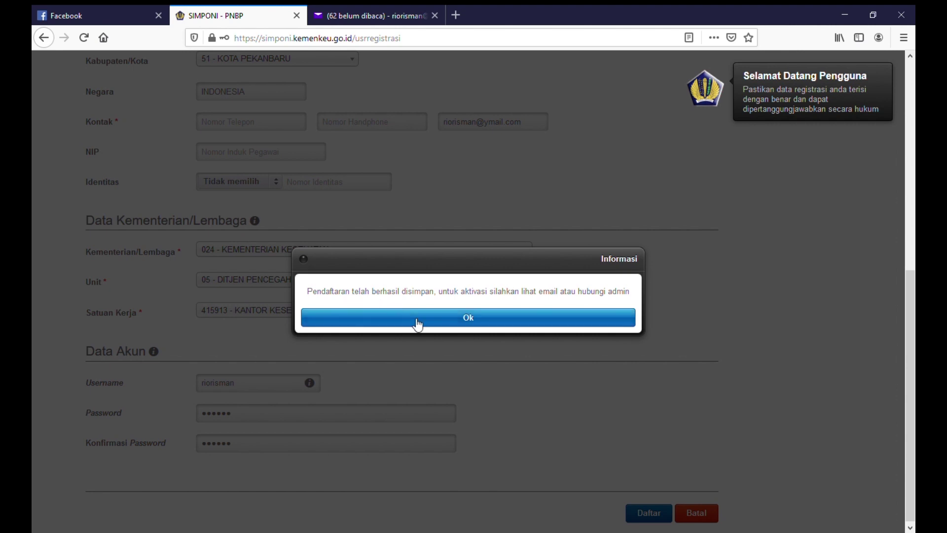
pyautogui.click(417, 324)
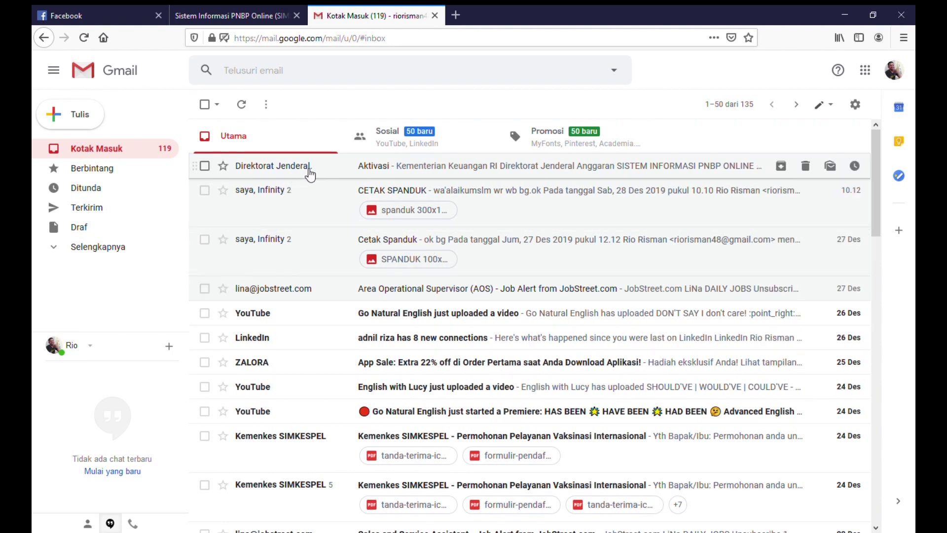
# Step: Open the Aktivasi e-mail from Direktorat Jenderal Anggaran and follow its activation URL
pyautogui.moveTo(311, 174)
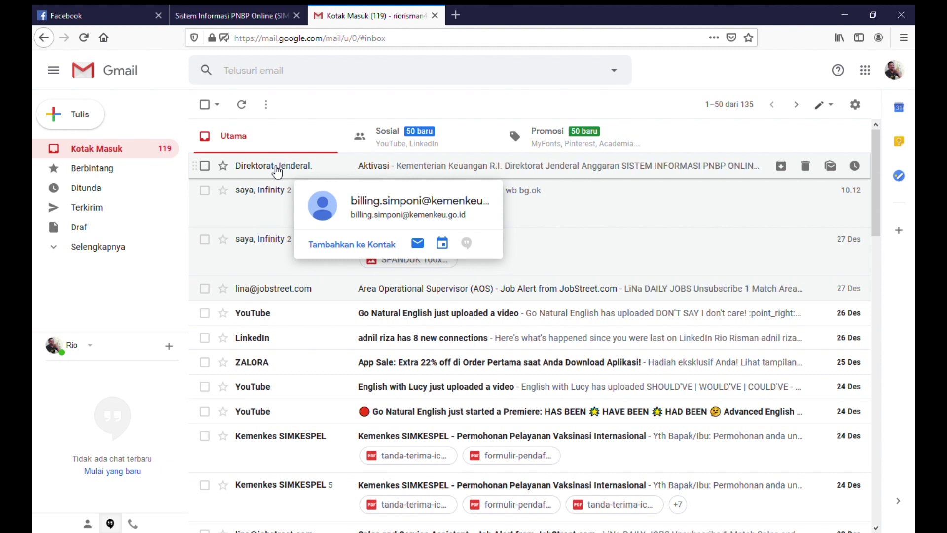
pyautogui.click(276, 170)
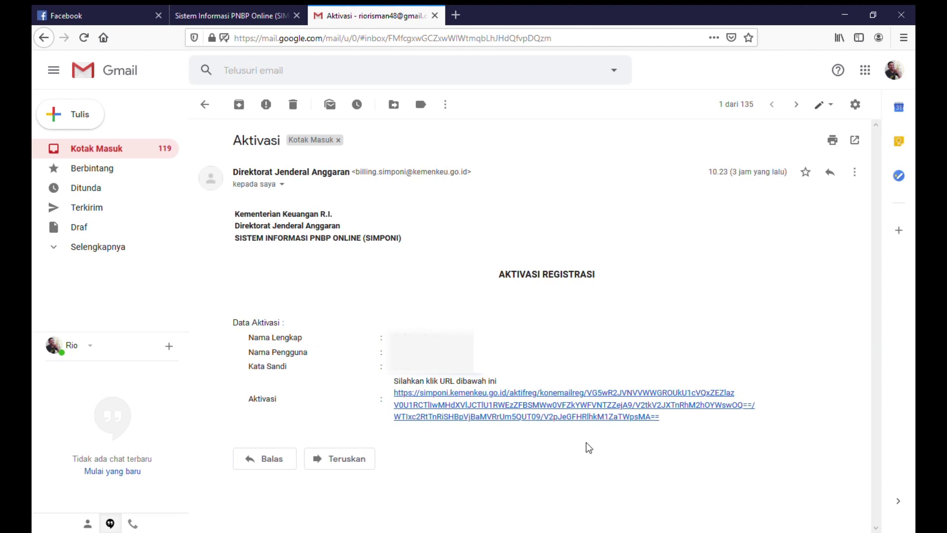
pyautogui.click(566, 401)
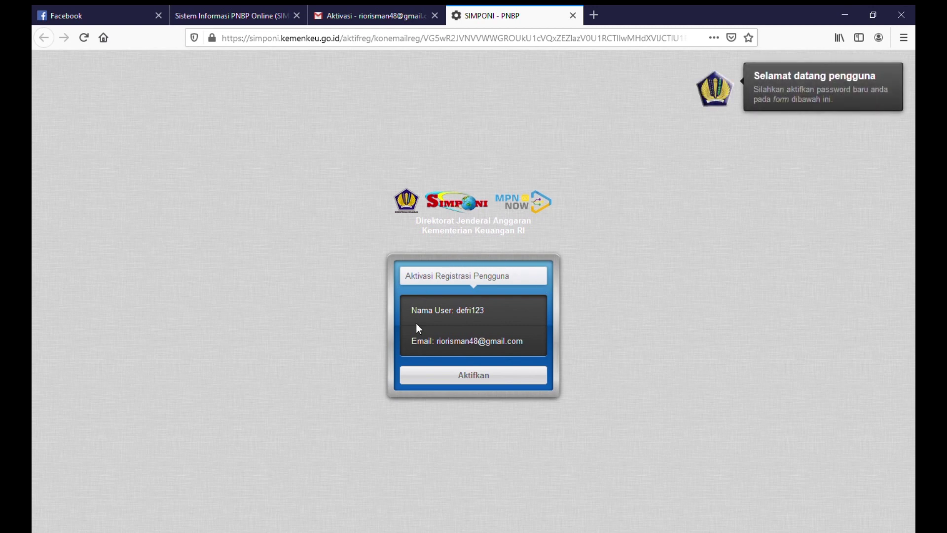
# Step: Activate the account with Aktifkan and confirm 'User Sudah Aktif' to reach the login page
pyautogui.click(475, 381)
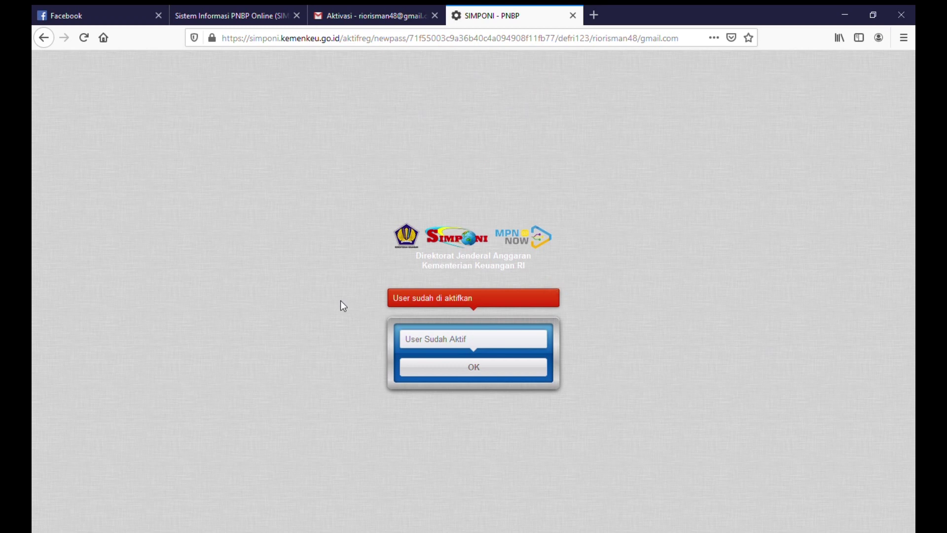
pyautogui.moveTo(451, 308)
pyautogui.click(507, 373)
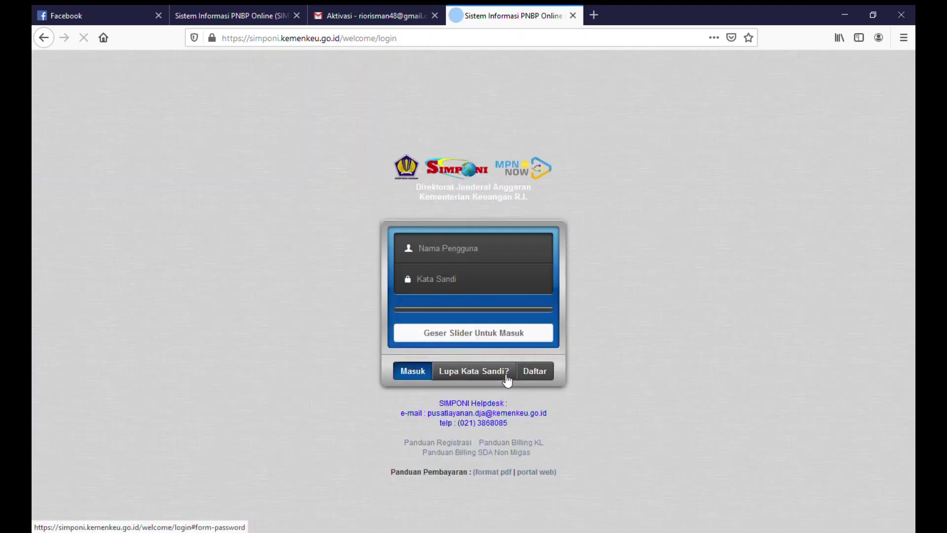